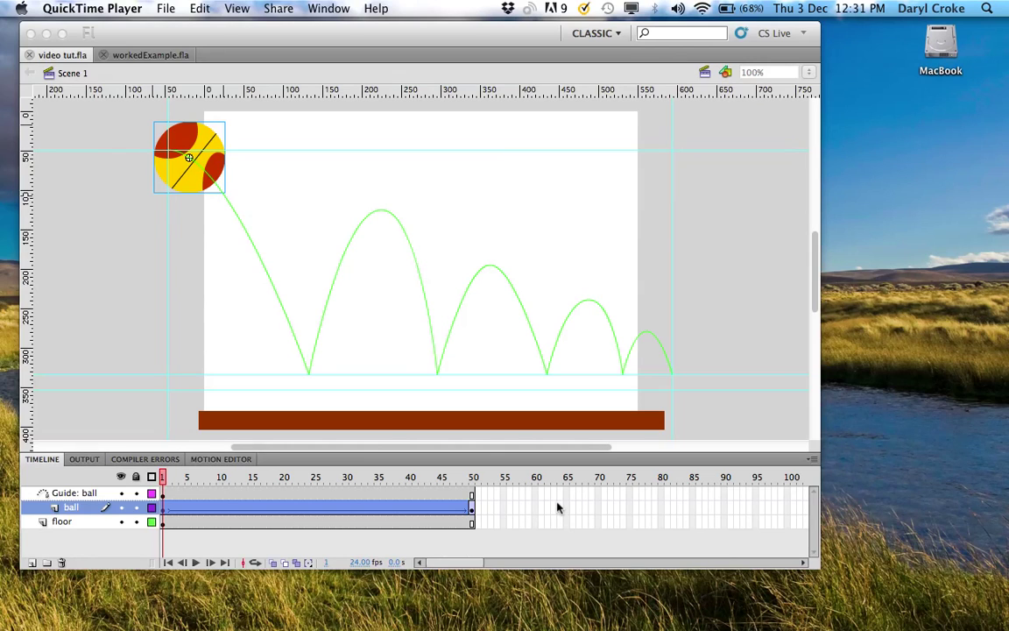
Preview the ball bouncing along its black path in workedExample.fla.
left_click(133, 55)
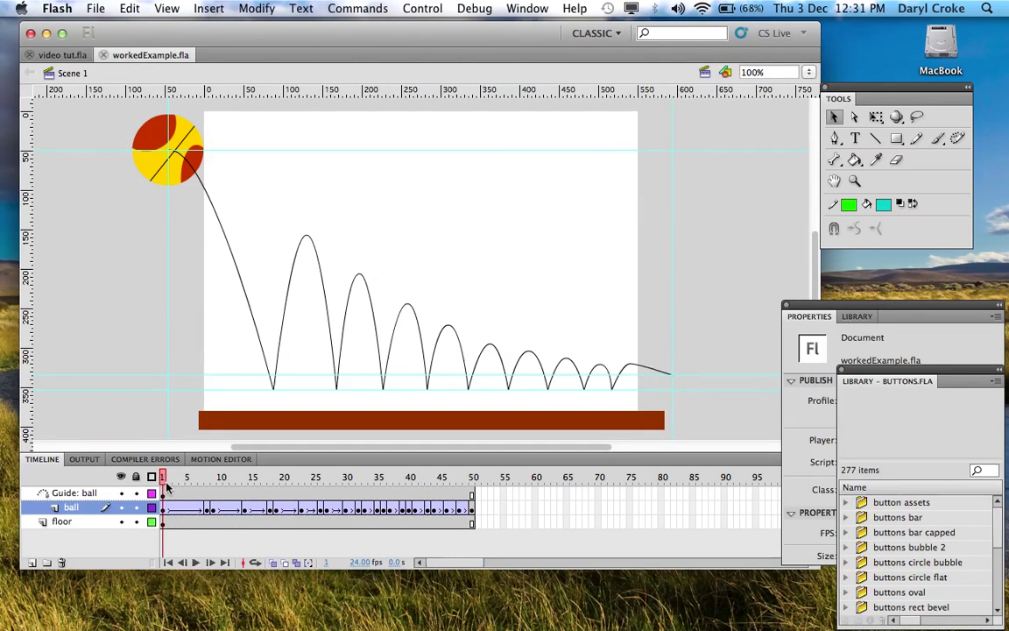
mouse_move(165, 483)
left_mouse_down()
mouse_move(206, 496)
mouse_move(214, 512)
mouse_move(190, 513)
mouse_move(251, 517)
mouse_move(403, 558)
mouse_move(467, 551)
mouse_move(172, 508)
mouse_move(462, 515)
mouse_move(162, 508)
mouse_move(428, 512)
mouse_move(162, 478)
left_mouse_up()
In video tut.fla, insert a keyframe at frame 12 on the ball layer, the first ground contact.
left_click(66, 56)
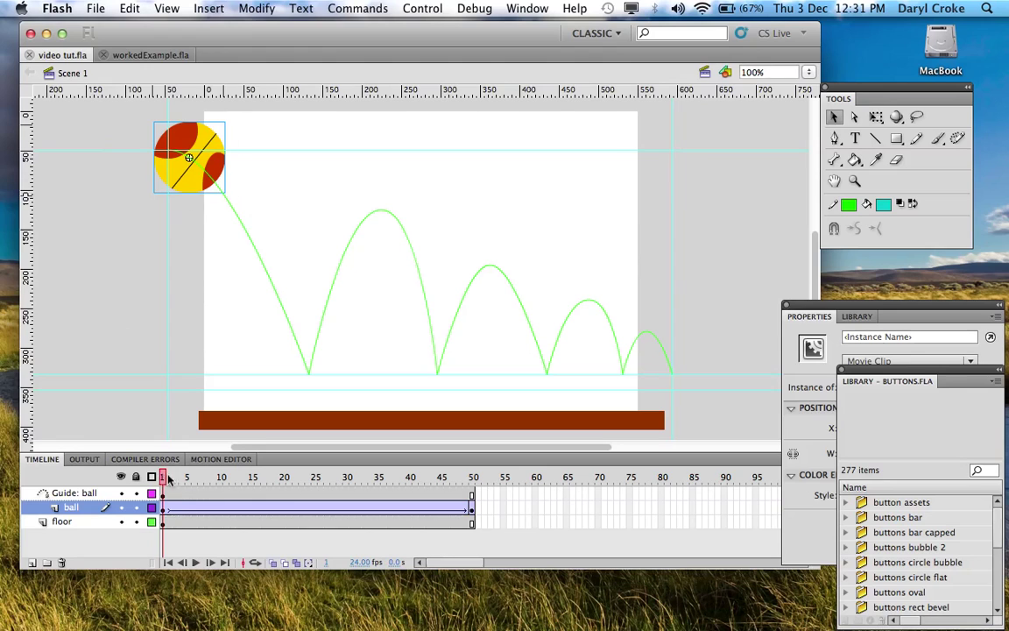
left_click_drag(162, 476, 235, 504)
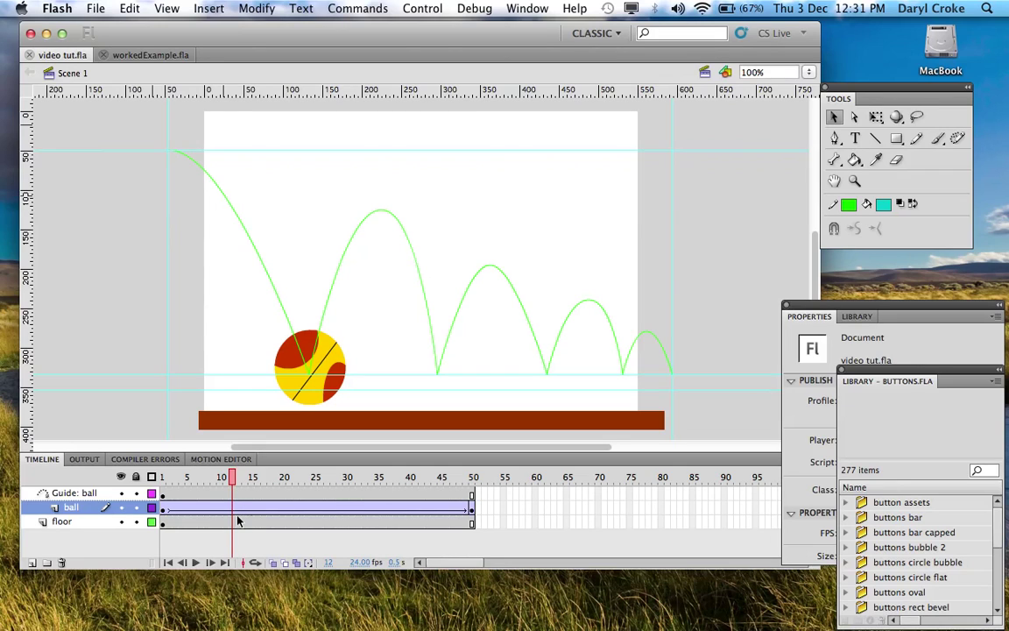
left_click(234, 511)
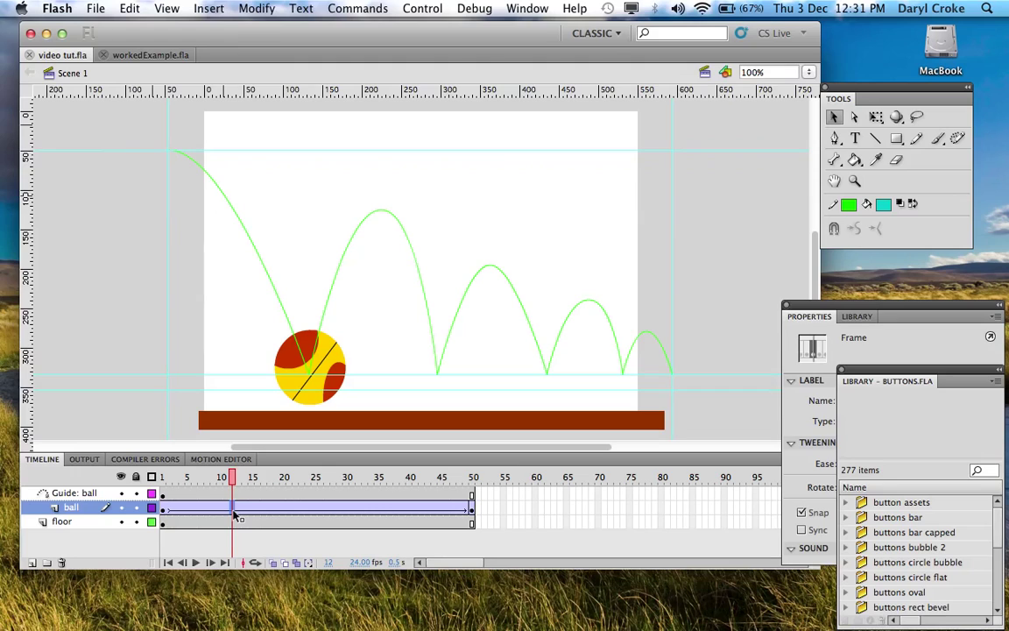
key("F6")
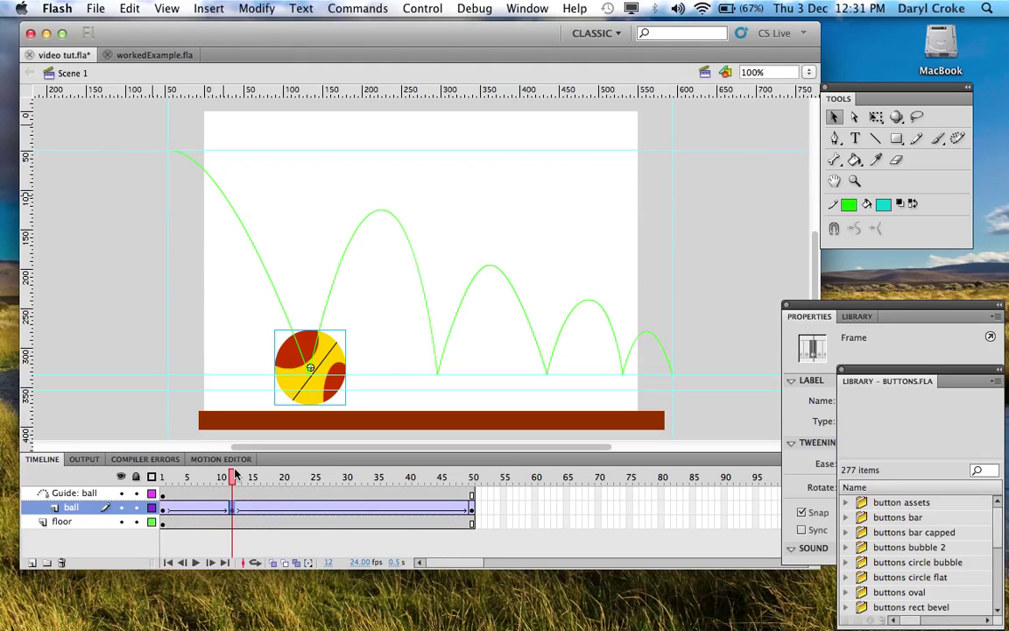
left_click_drag(234, 480, 330, 521)
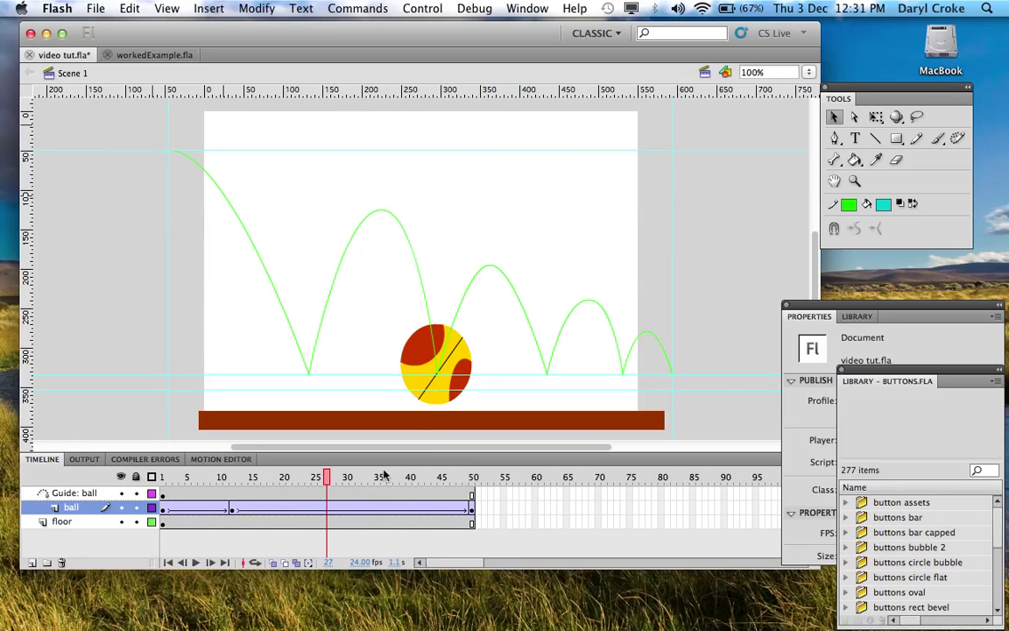
Insert a keyframe at frame 27 on the ball layer from the Insert > Timeline menu.
left_click(325, 511)
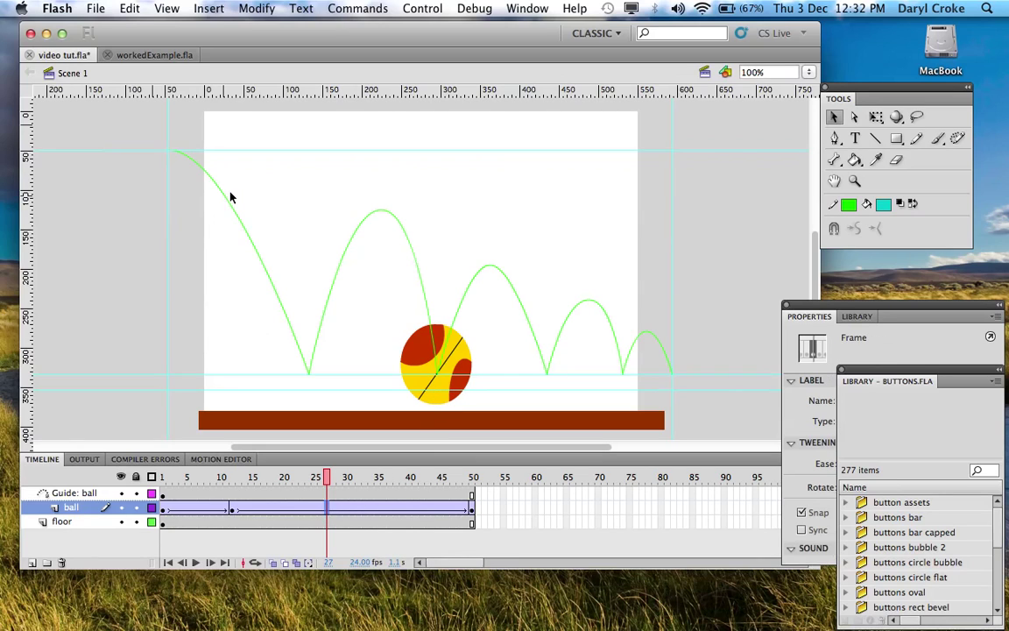
left_click(201, 10)
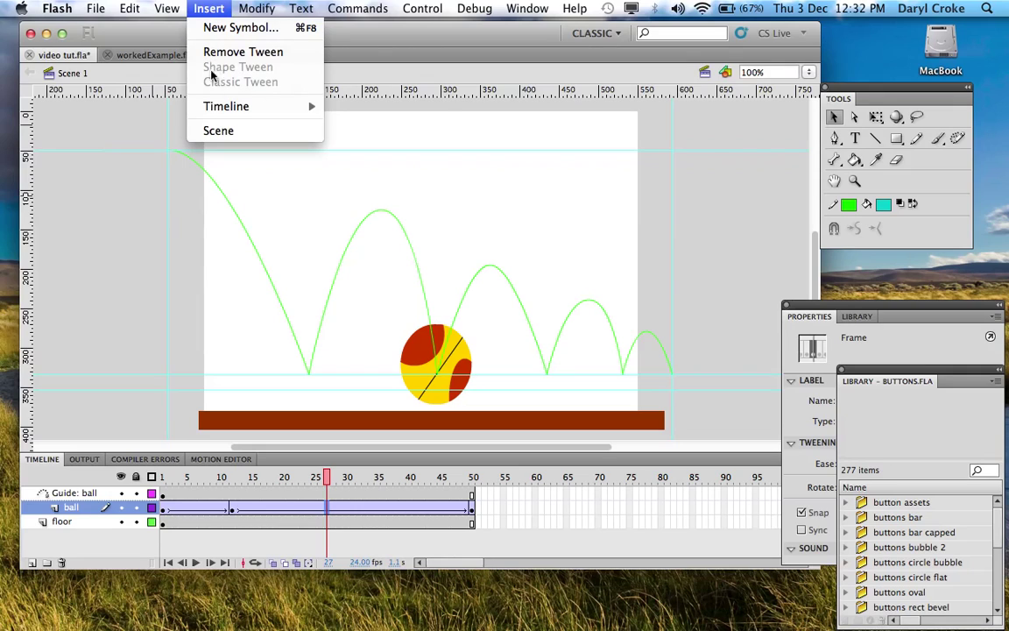
mouse_move(223, 106)
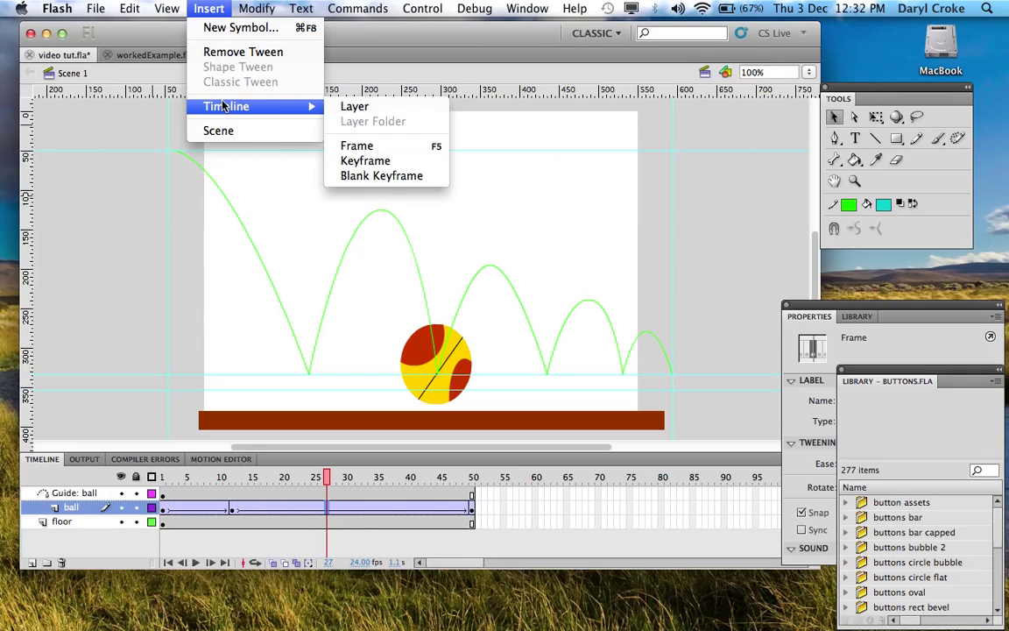
left_click(355, 160)
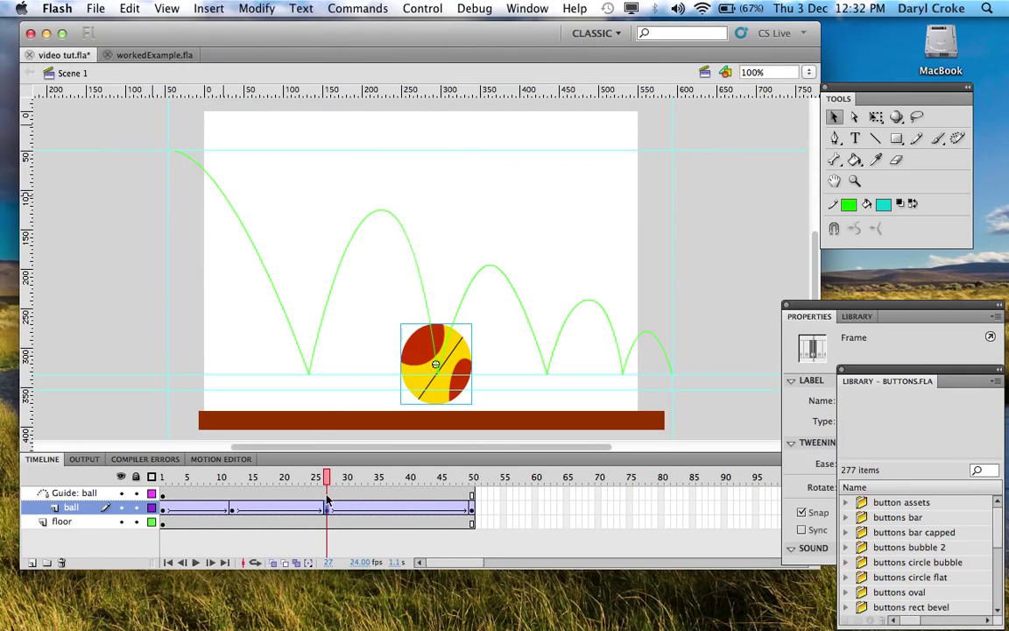
Insert keyframes at frames 38 and 46 where the ball lands on later bounces.
left_click_drag(327, 478, 395, 489)
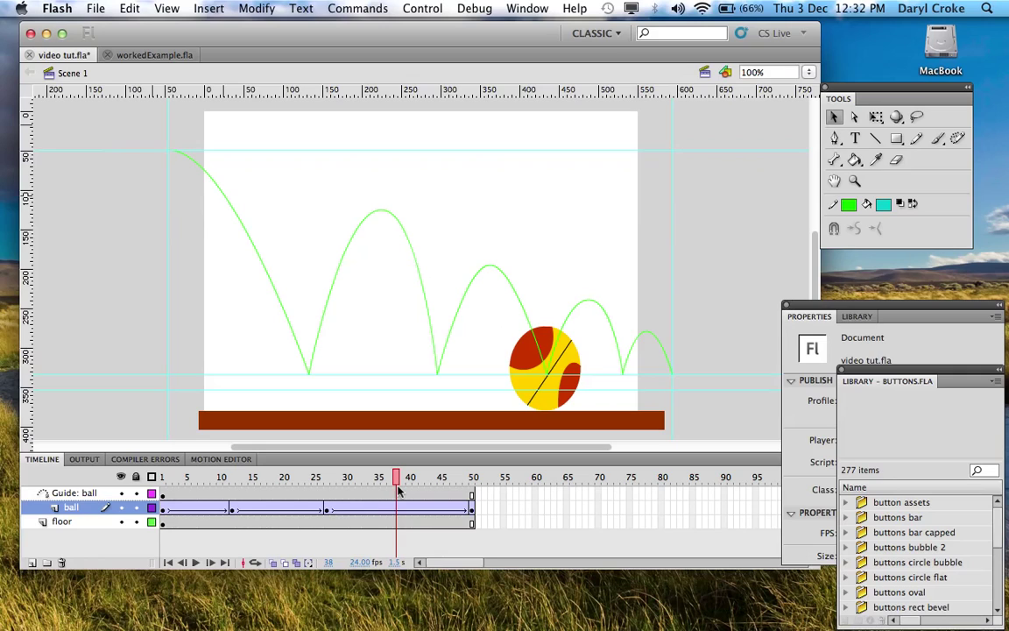
left_click(397, 514)
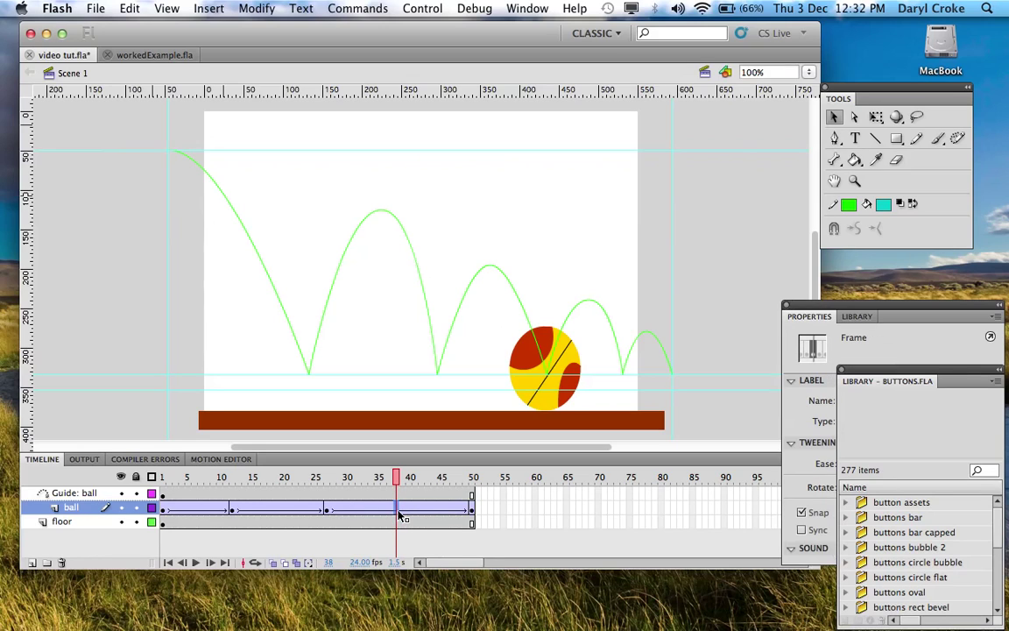
left_click(399, 515)
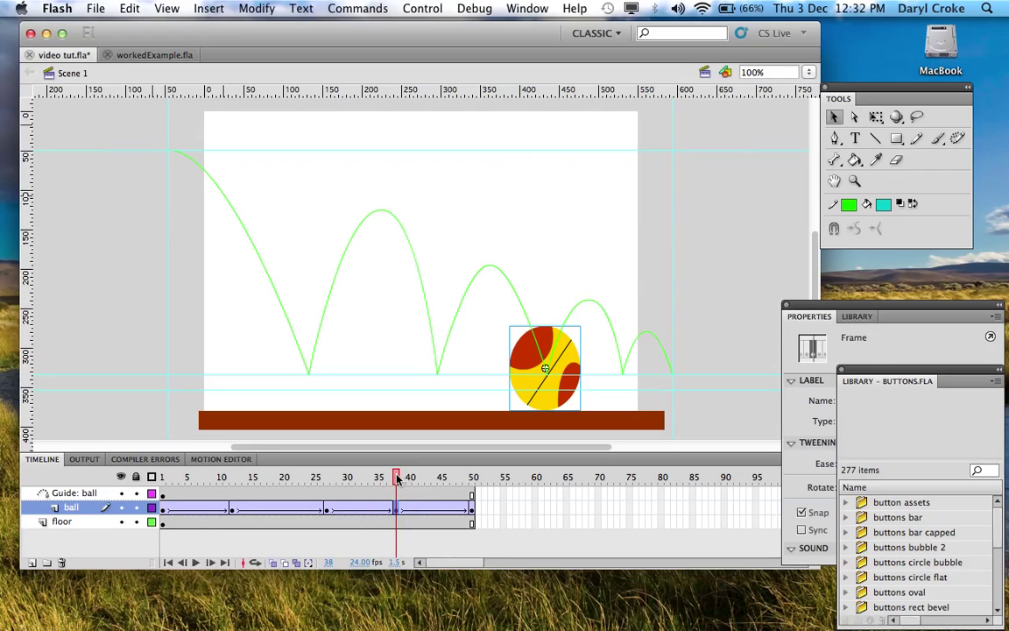
left_click_drag(397, 477, 446, 506)
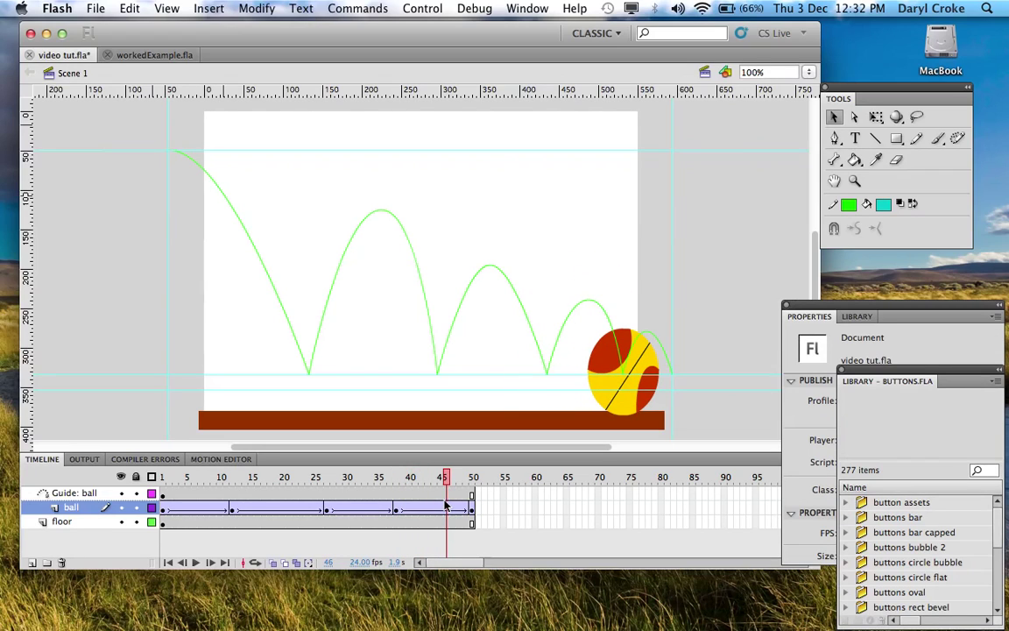
left_click(447, 509)
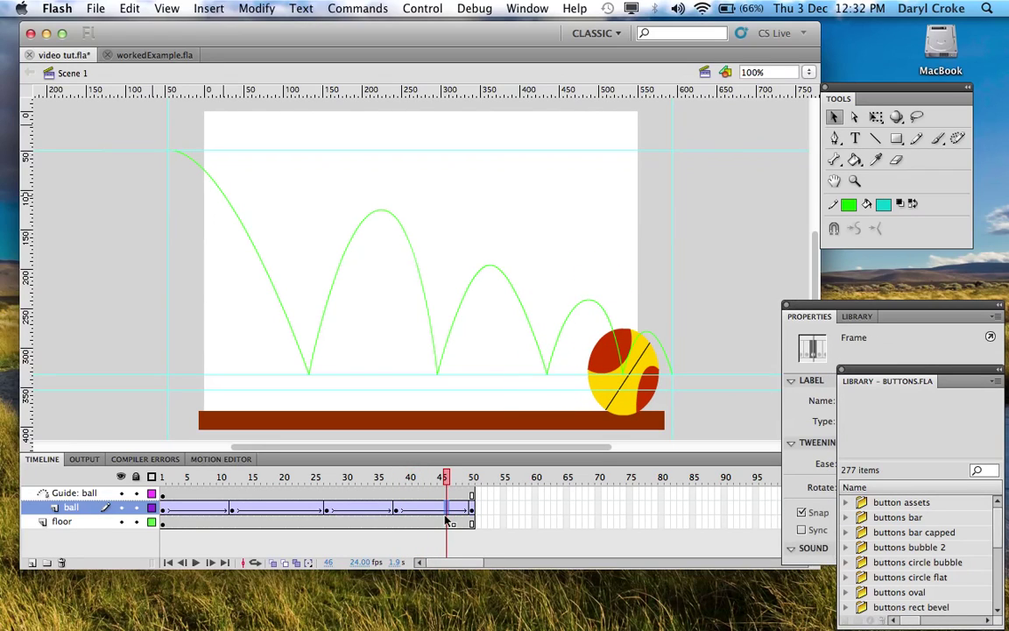
key("F6")
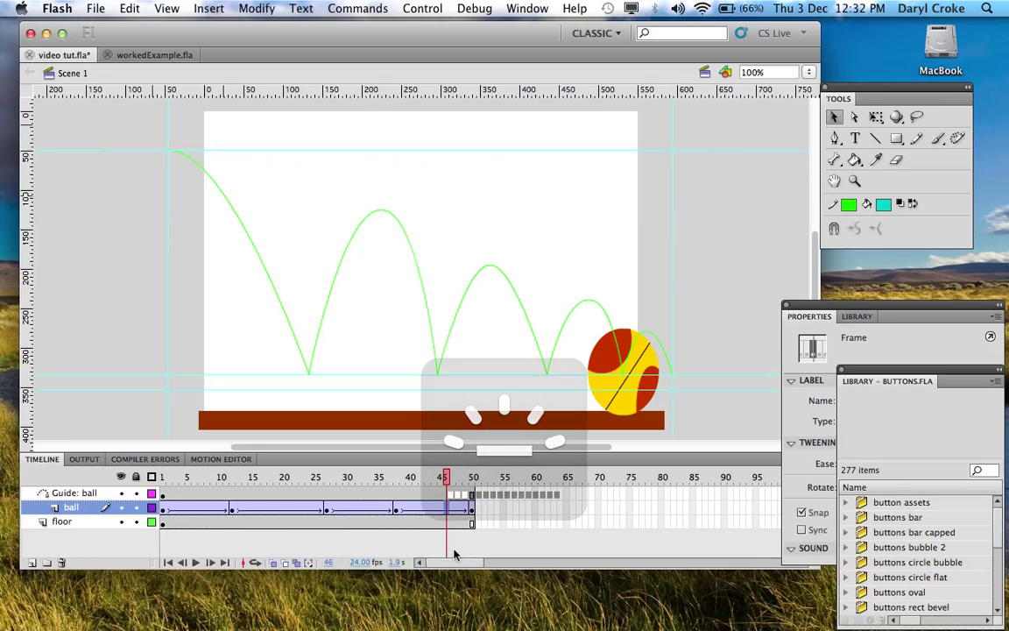
left_click_drag(445, 477, 448, 481)
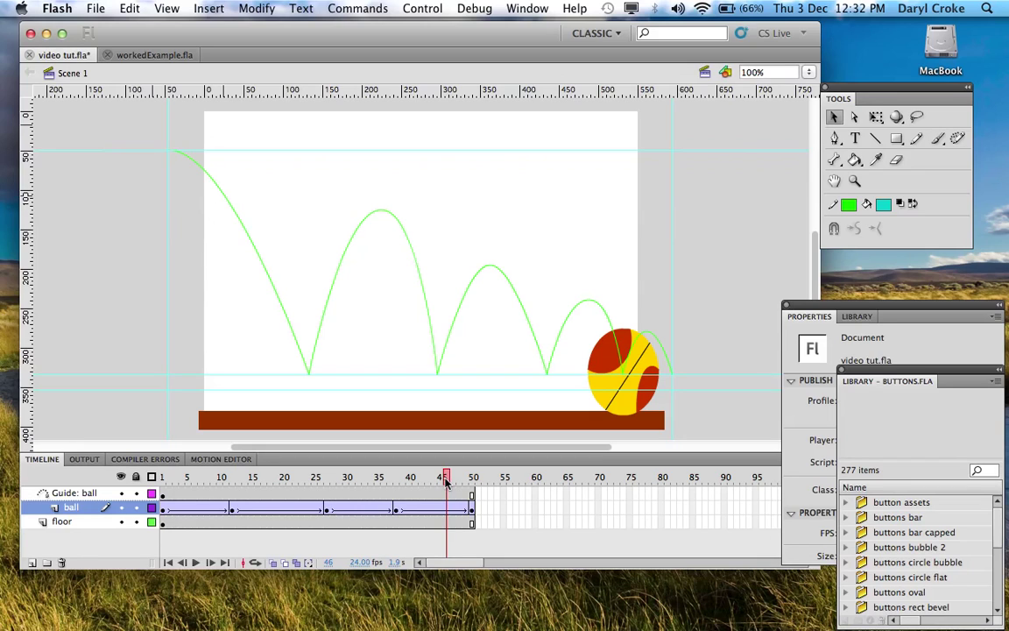
key("F6")
Squash the ball vertically into a flattened oval at frame 12 with Free Transform.
left_click_drag(445, 479, 232, 512)
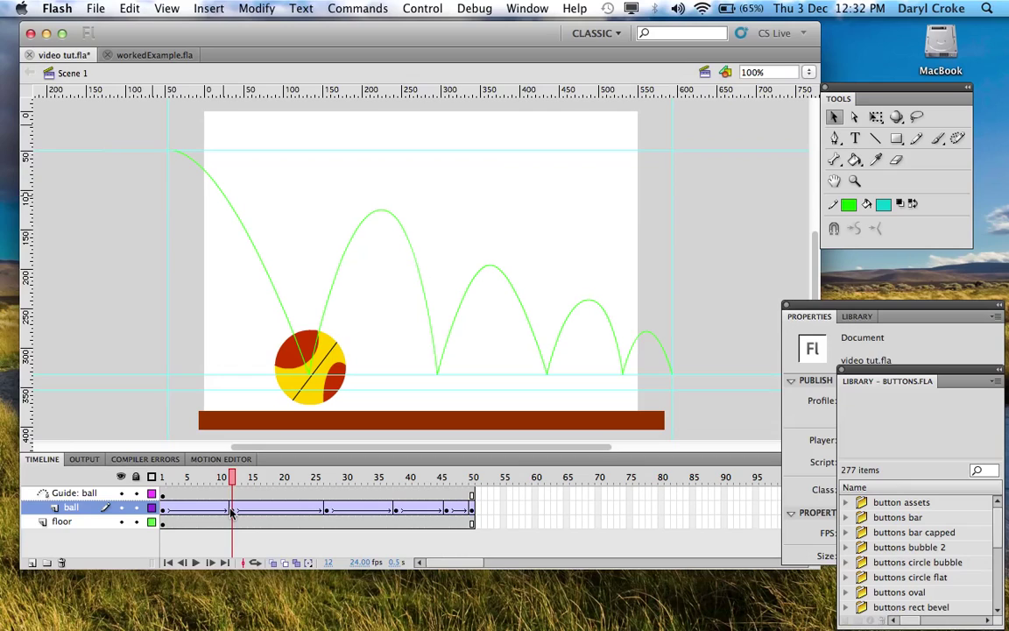
left_click(233, 512)
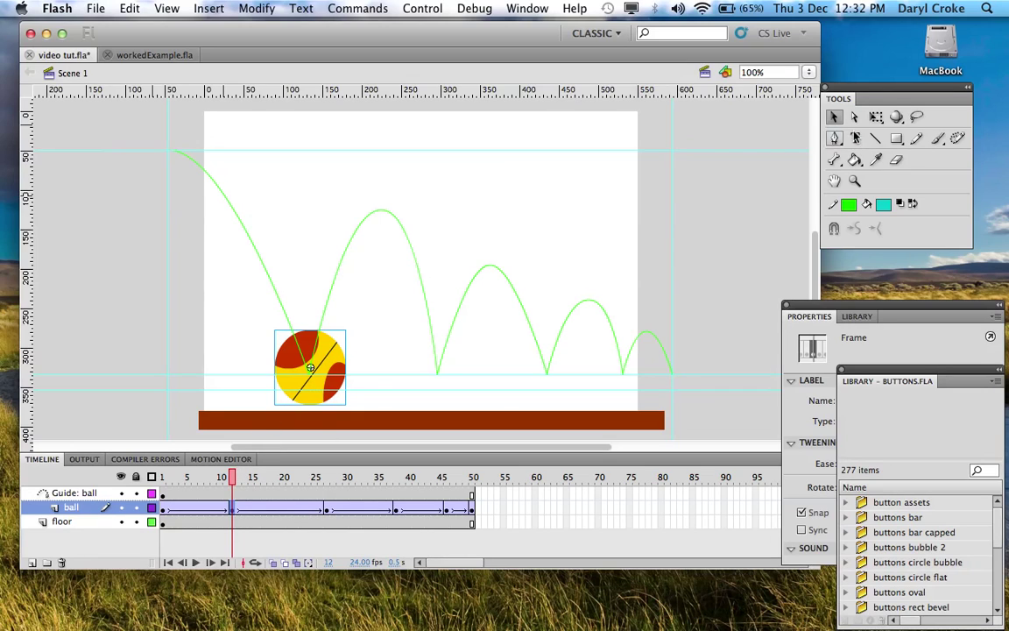
left_click(876, 117)
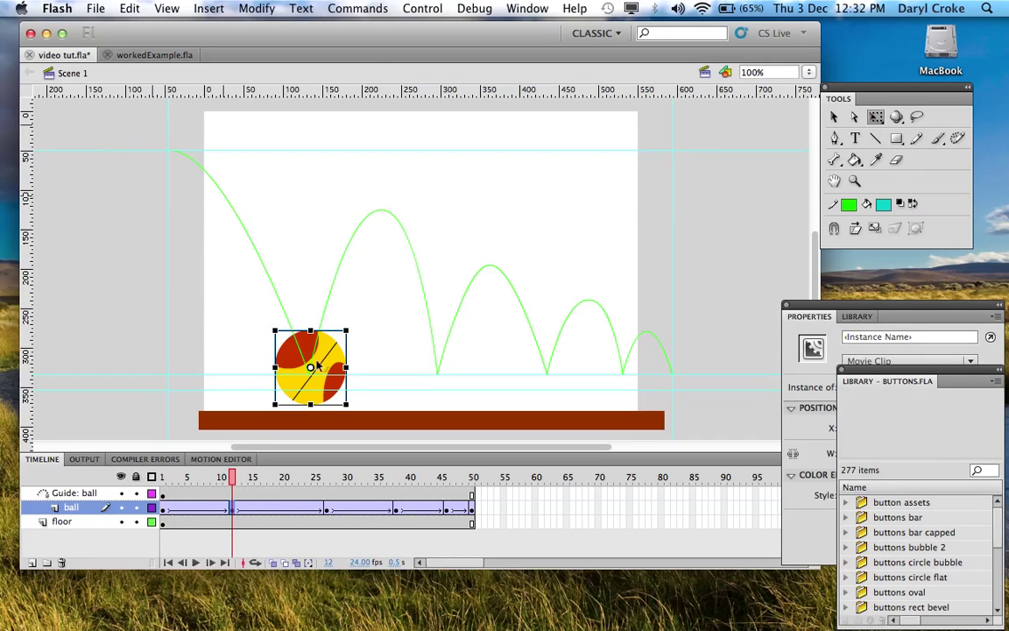
left_click_drag(311, 330, 310, 342)
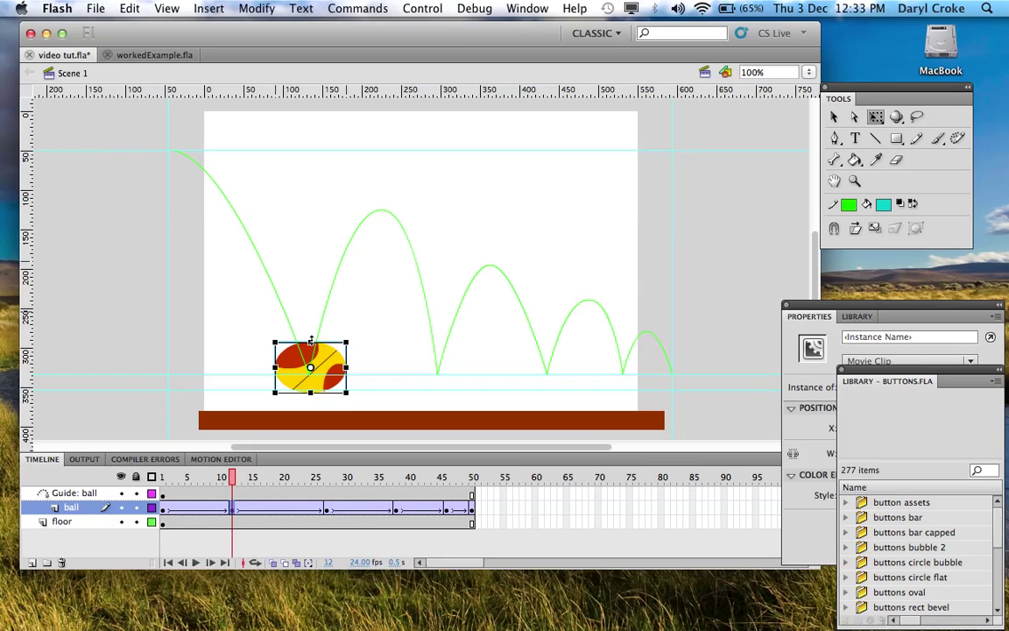
Put Free Transform resize handles on the ball at frame 27.
left_click_drag(241, 479, 328, 497)
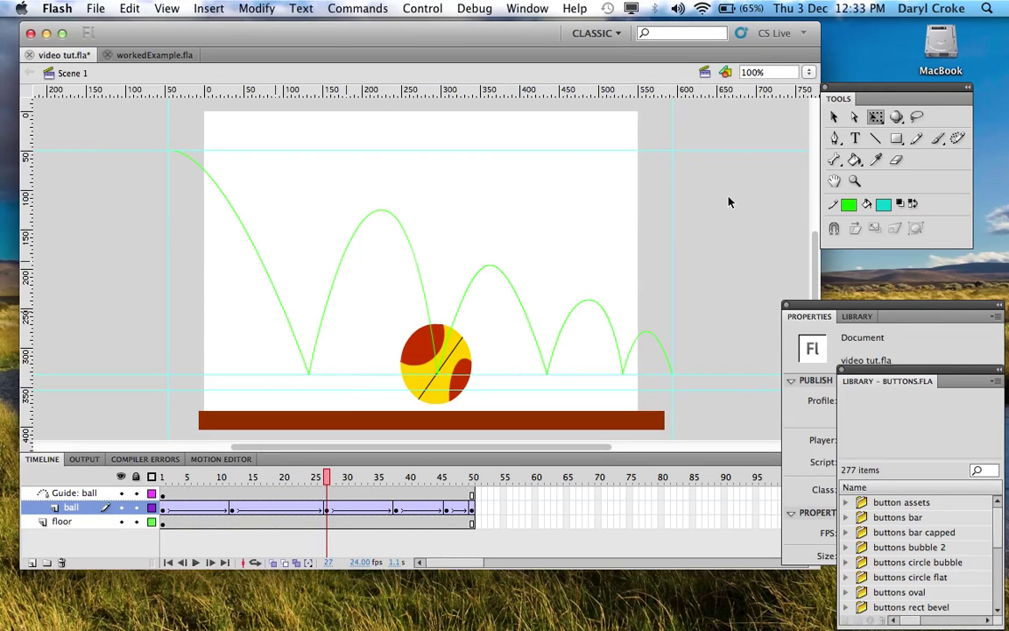
left_click(876, 117)
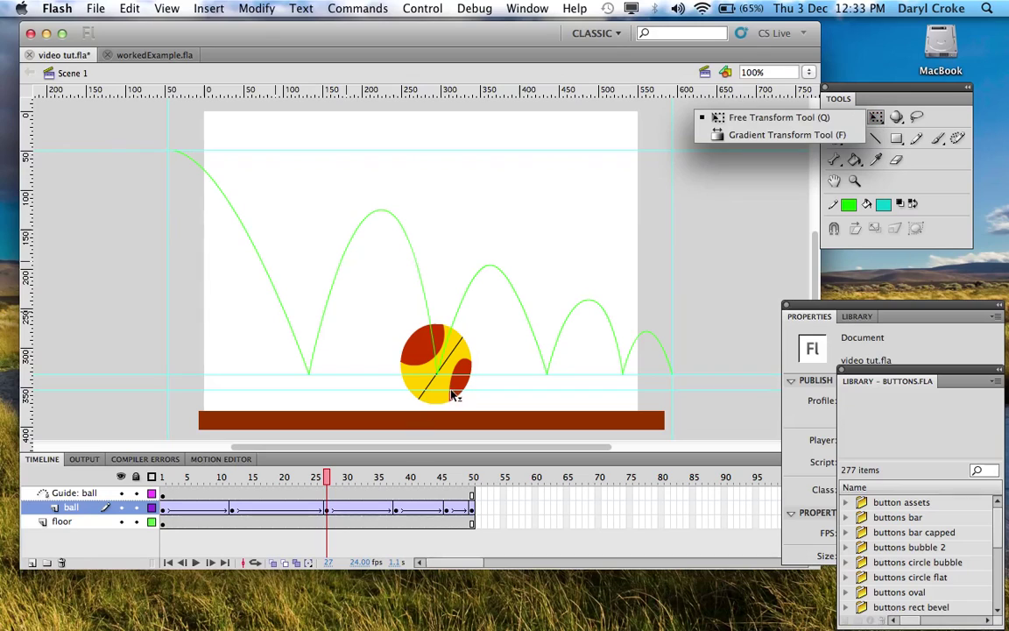
left_click(453, 395)
left_click(451, 385)
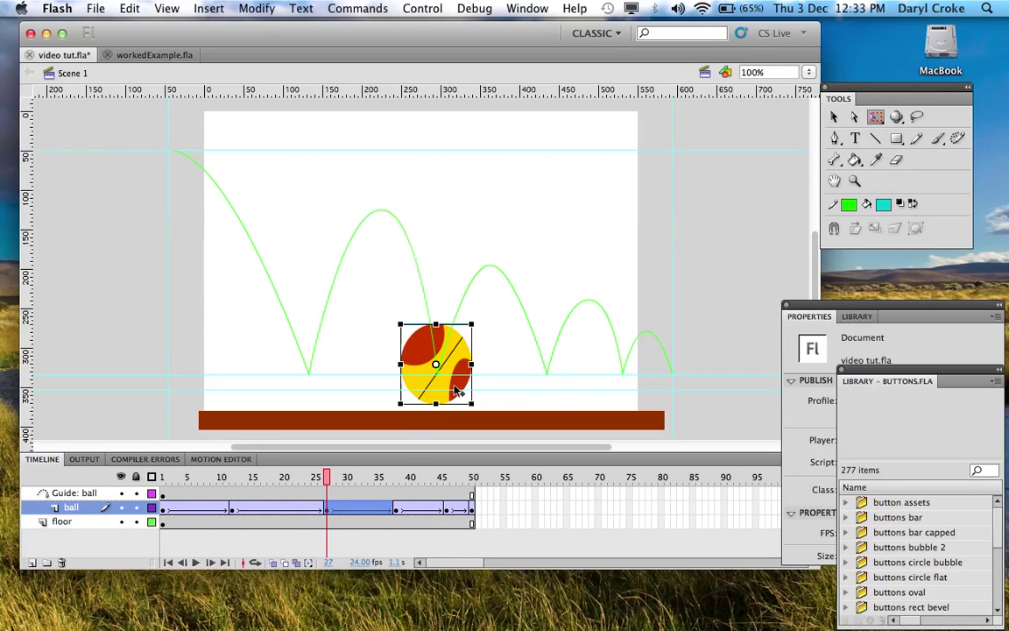
Squash the ball flat at its ground contacts on frames 27 and 38.
left_click(879, 117)
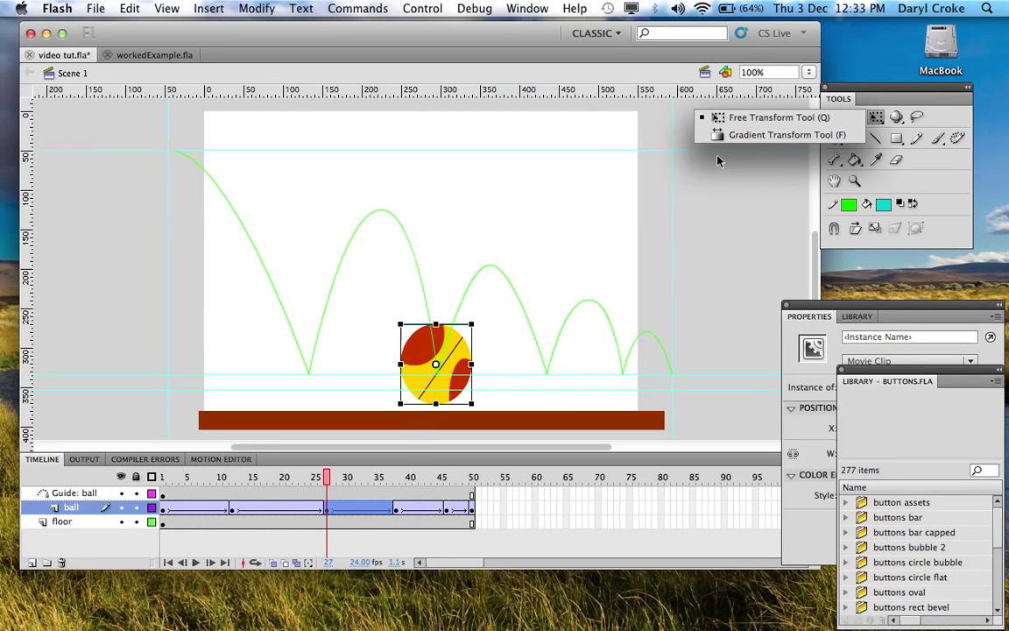
left_click(436, 325)
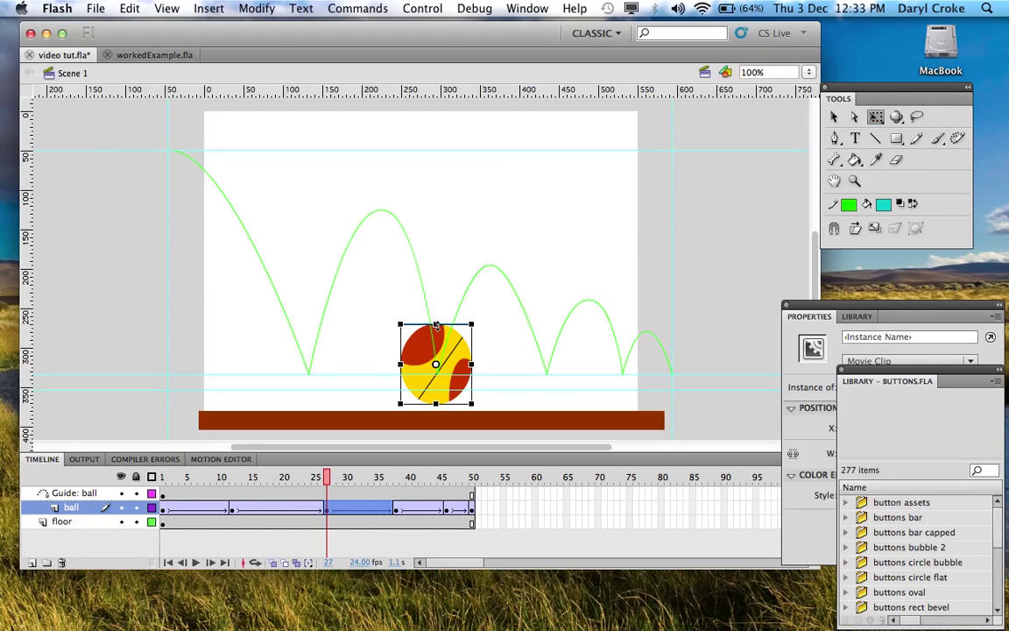
left_click_drag(435, 326, 436, 340)
left_click(325, 477)
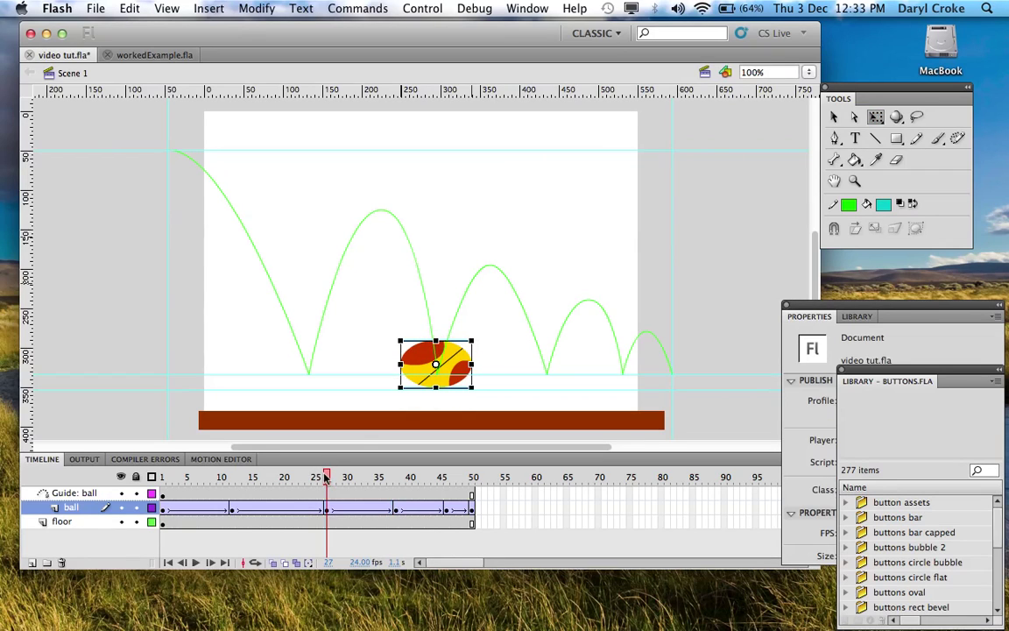
left_click_drag(325, 477, 399, 497)
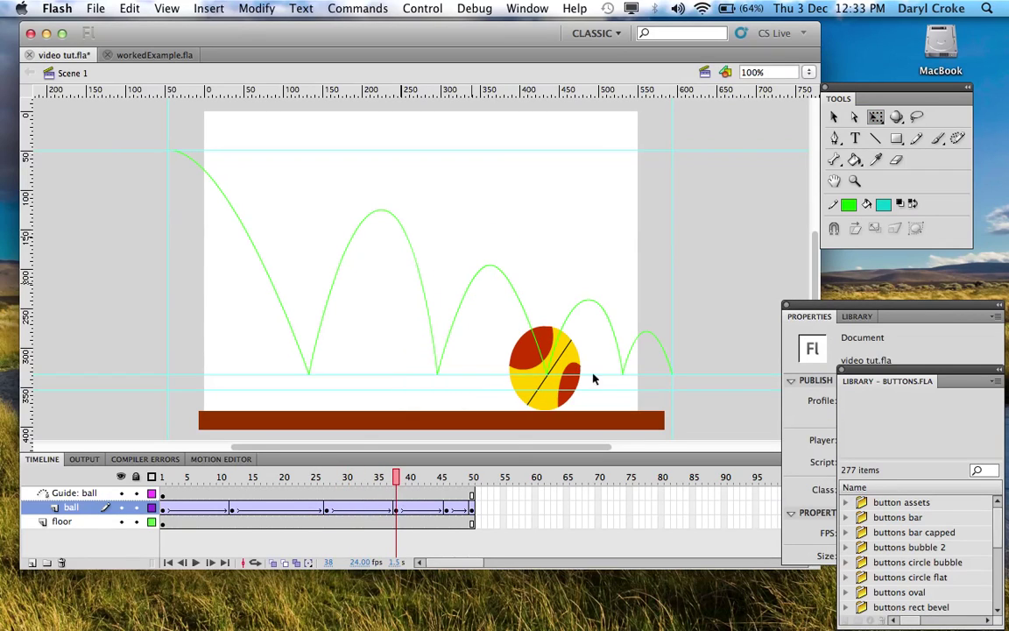
left_click(522, 347)
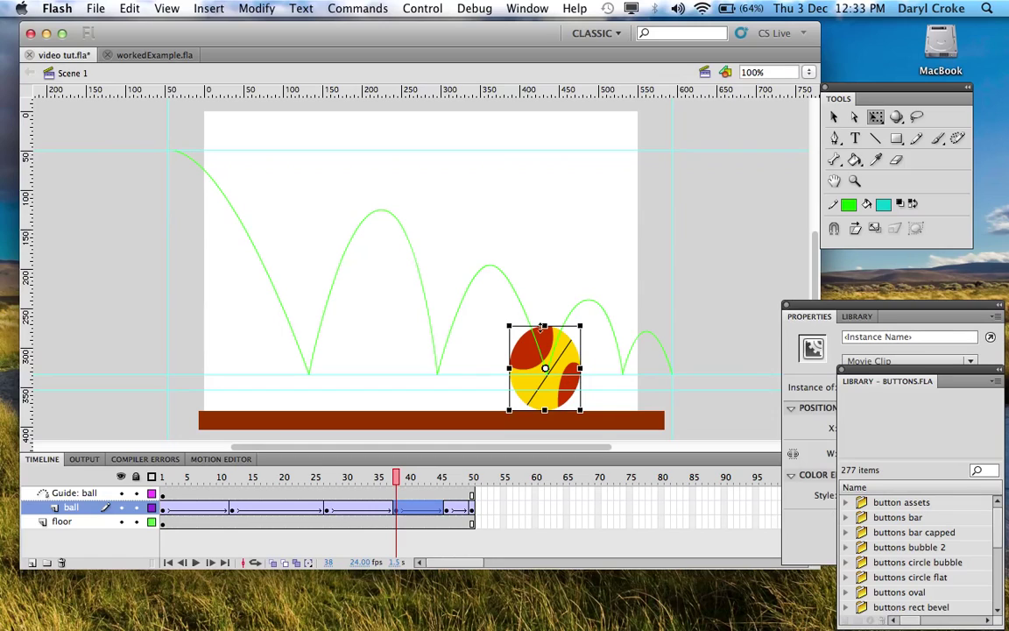
left_click_drag(545, 326, 545, 341)
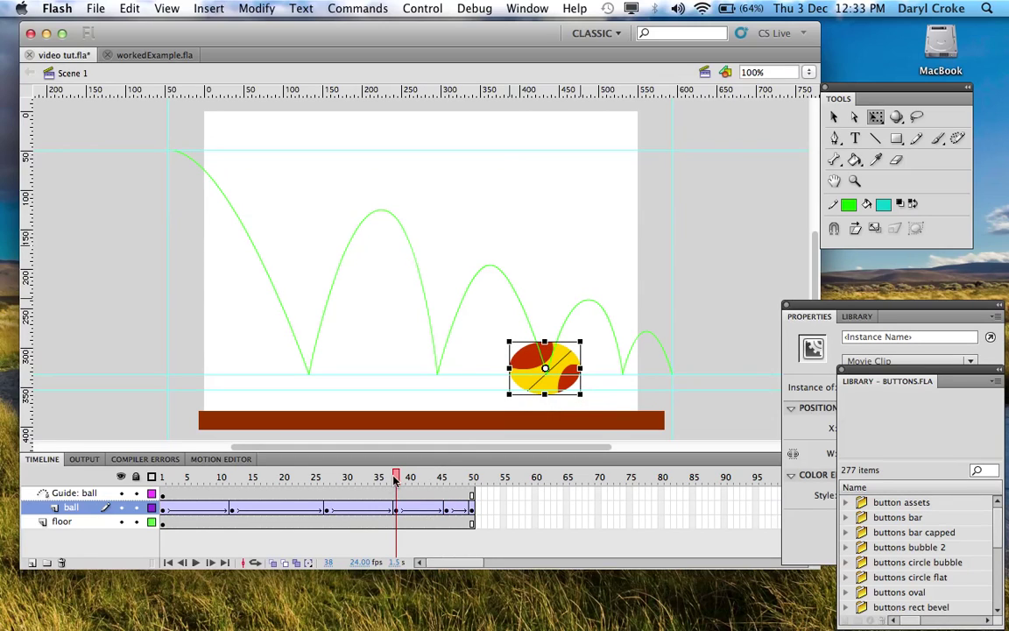
Squash the ball flat at frame 46, where it hits the floor.
left_click(429, 479)
left_click_drag(431, 487, 445, 493)
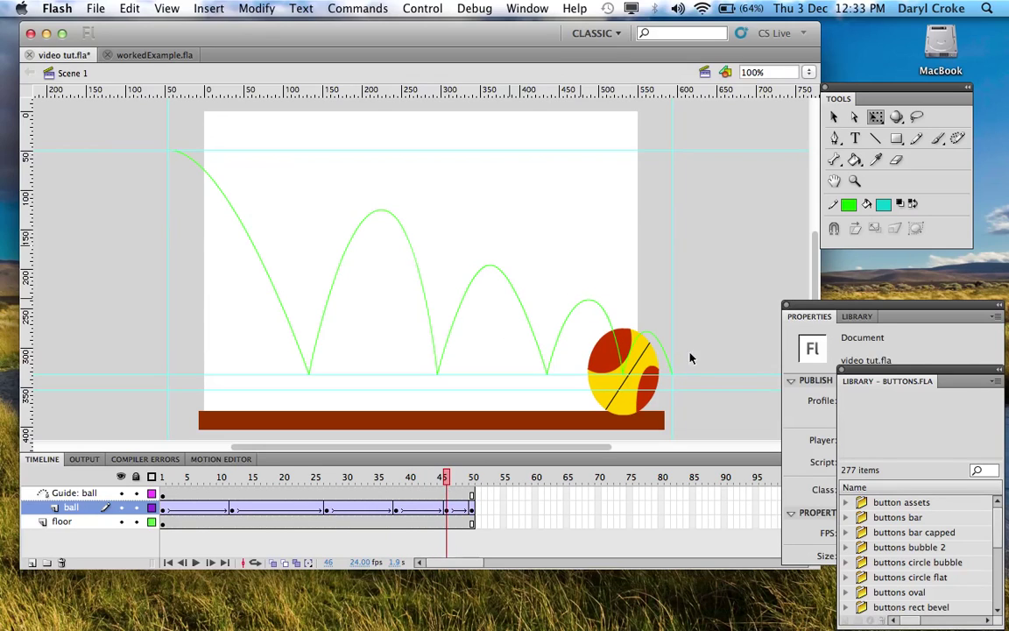
left_click(624, 340)
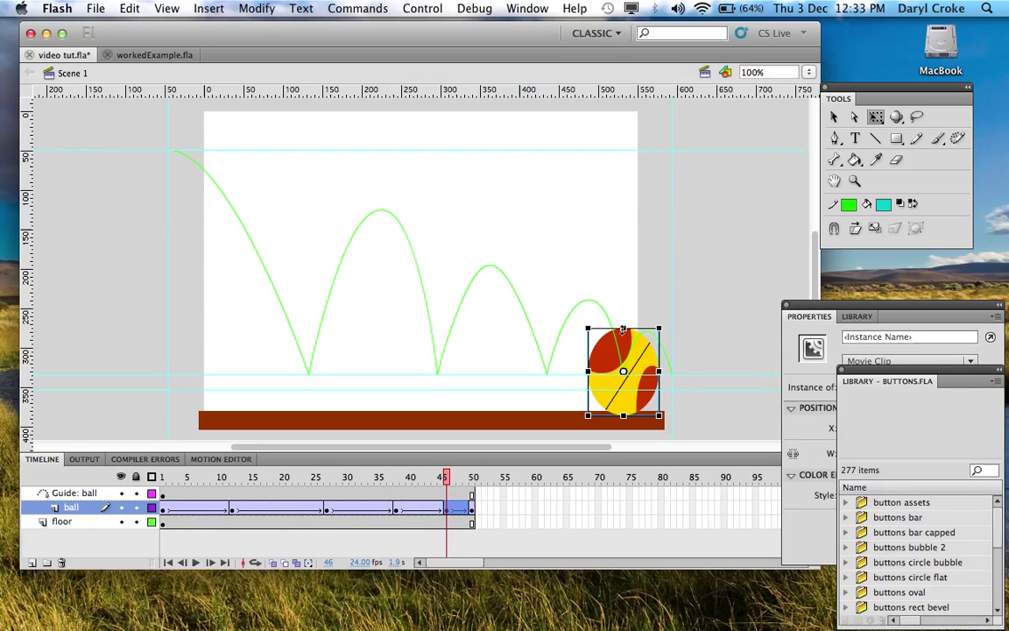
left_click_drag(624, 328, 624, 344)
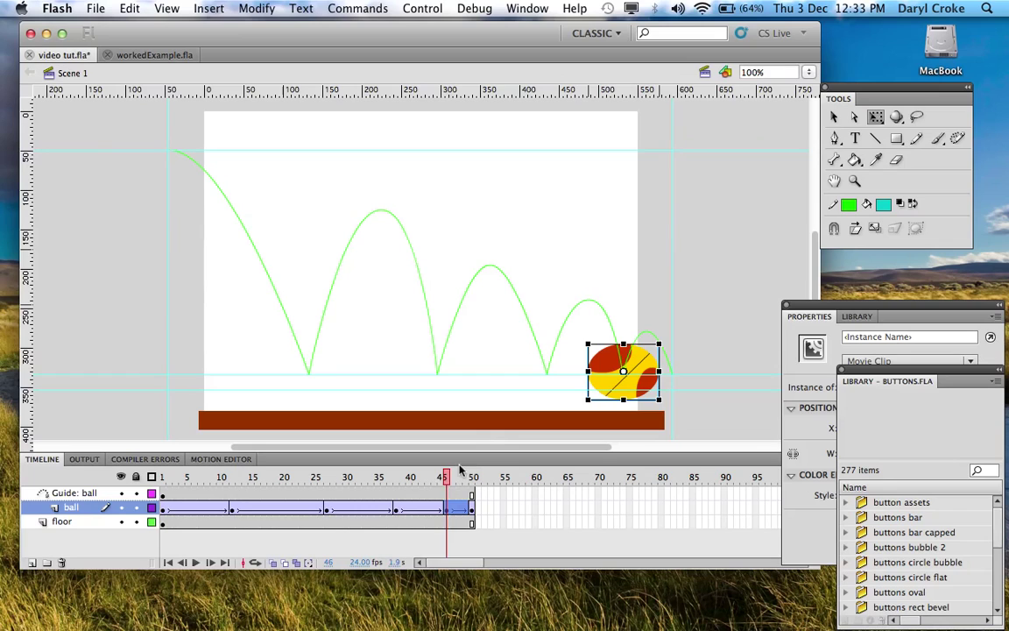
left_click(403, 436)
left_click(409, 478)
left_click_drag(409, 478, 221, 474)
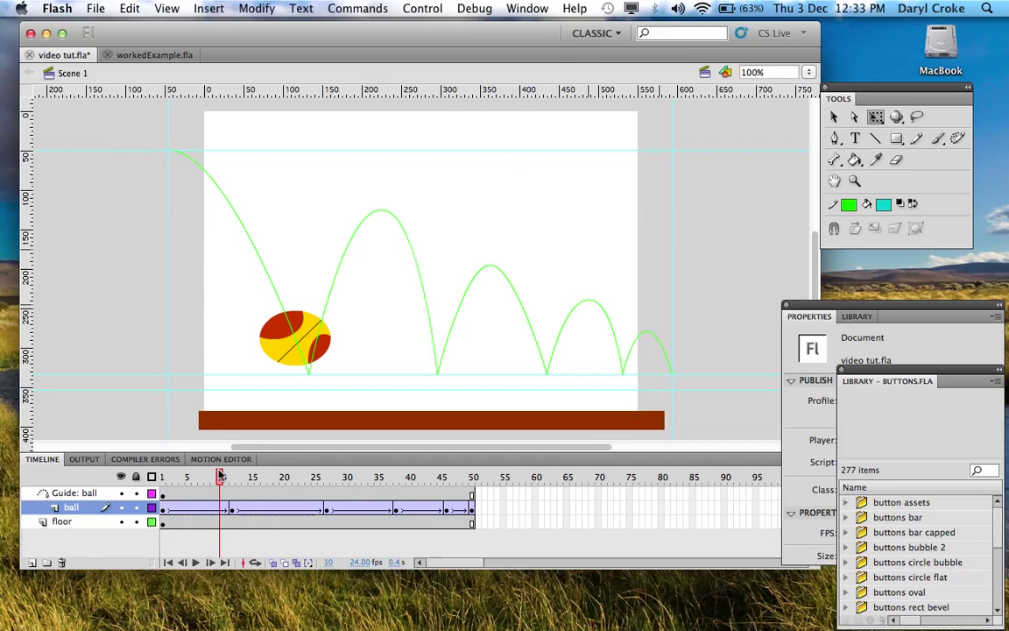
Stretch the ball back to full round height at frame 10, just before the first landing.
left_click(219, 510)
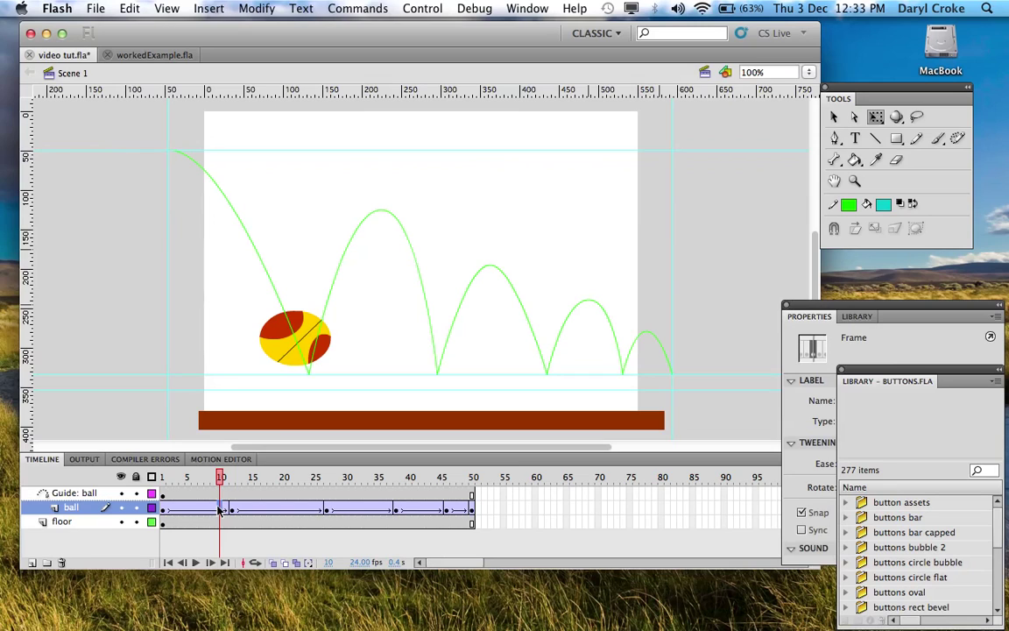
left_click(295, 338)
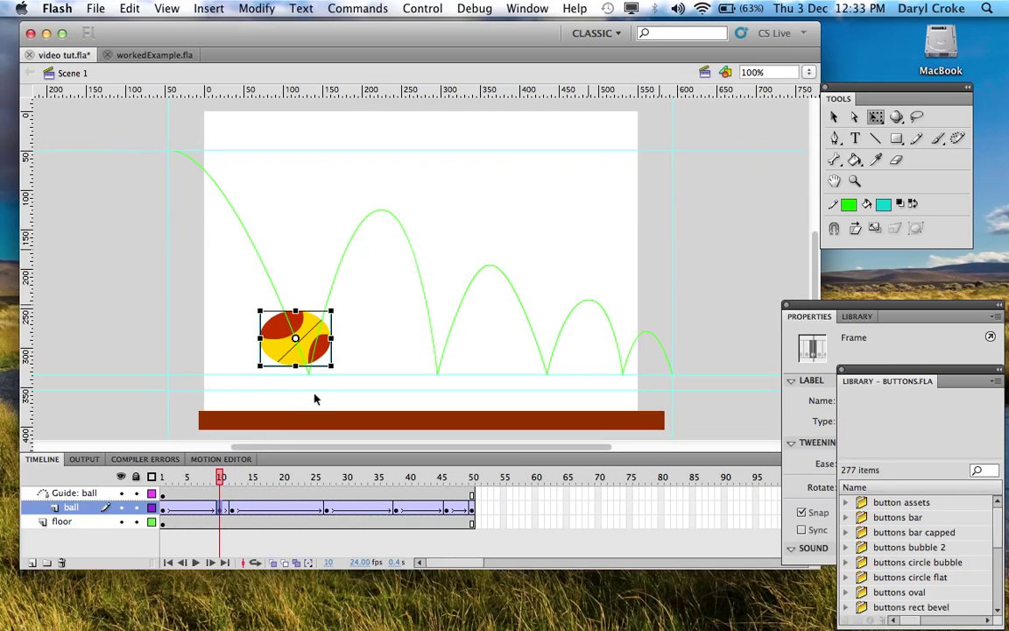
left_click_drag(296, 310, 295, 298)
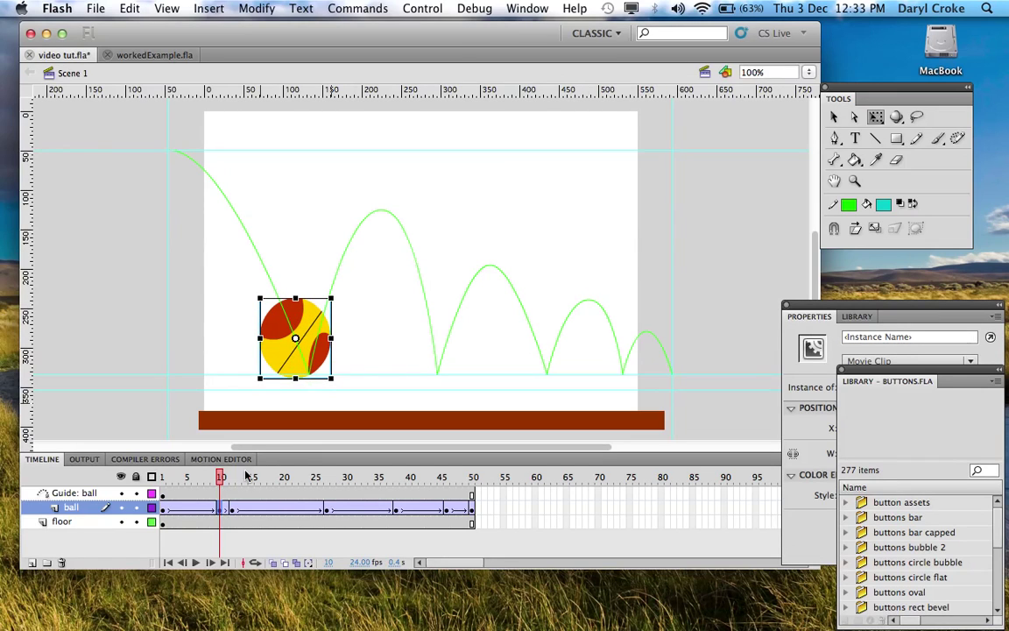
left_click_drag(220, 476, 270, 476)
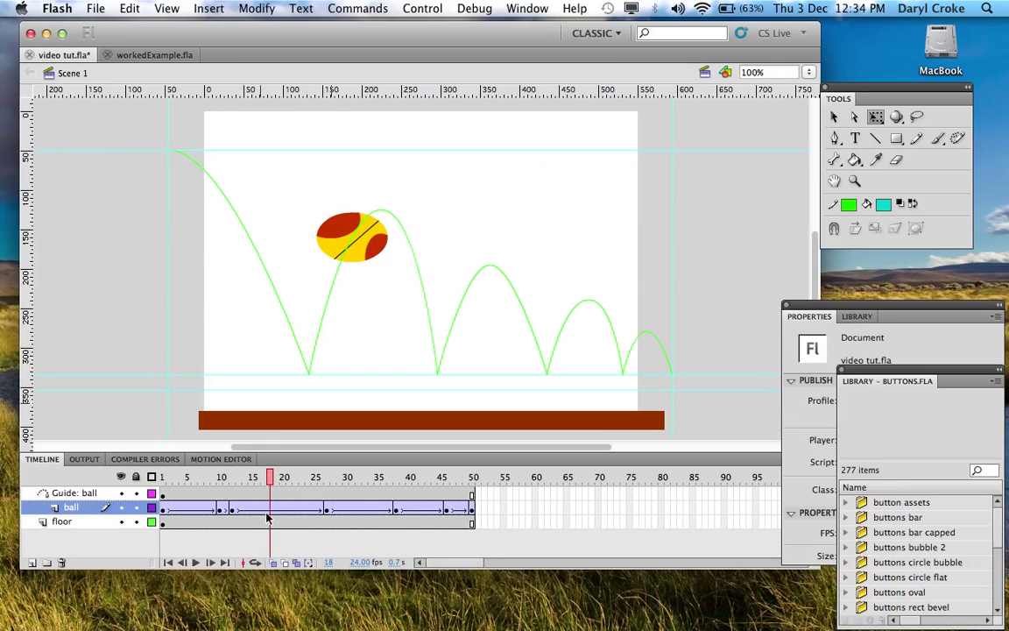
Insert a keyframe at frame 18 and stretch the squashed ball back to round.
left_click(273, 515)
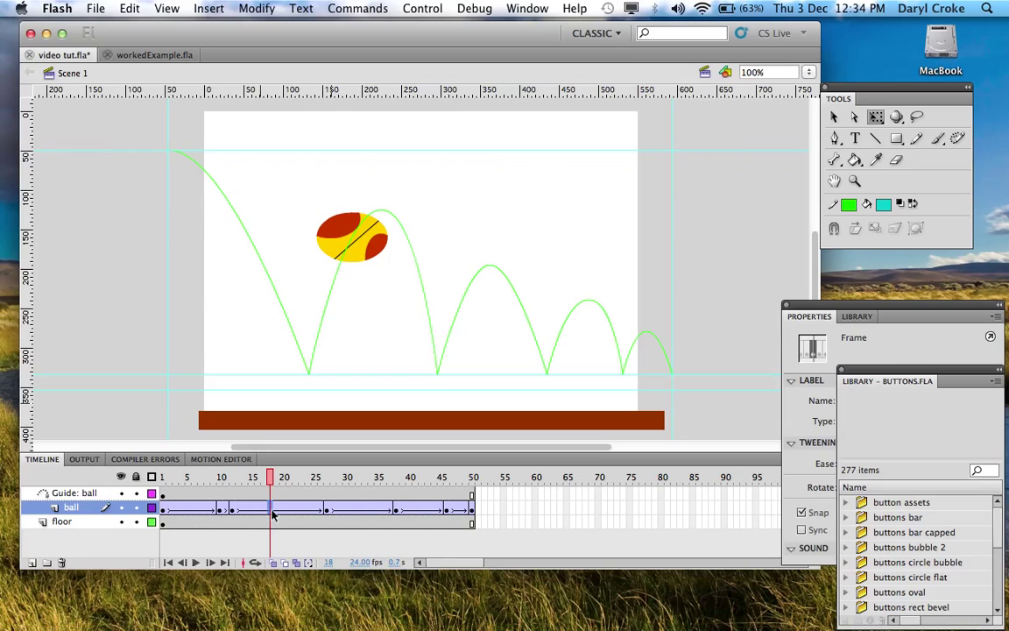
key("F6")
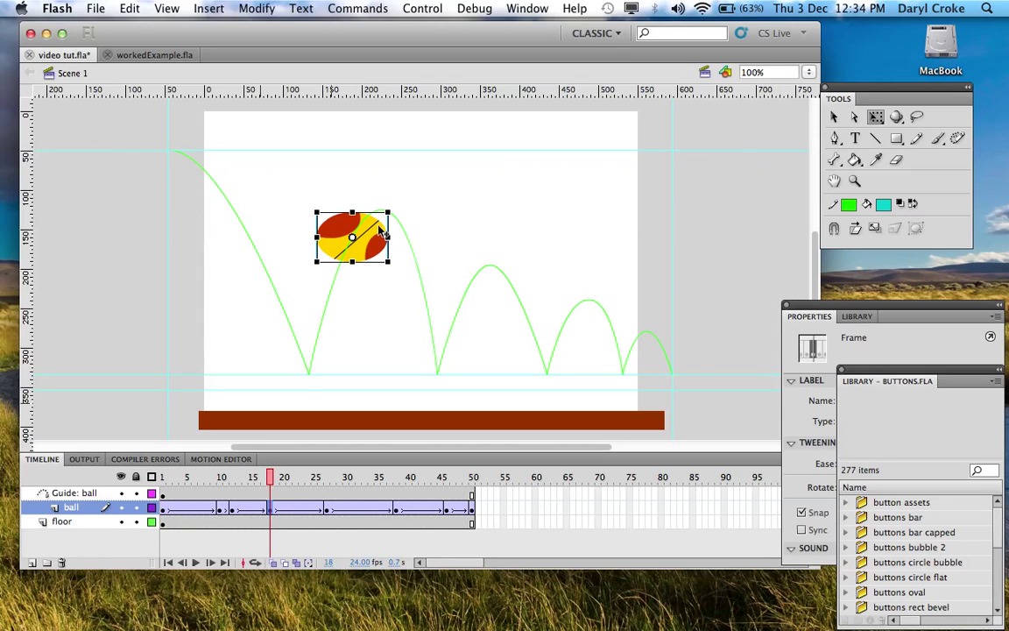
left_click_drag(352, 263, 353, 270)
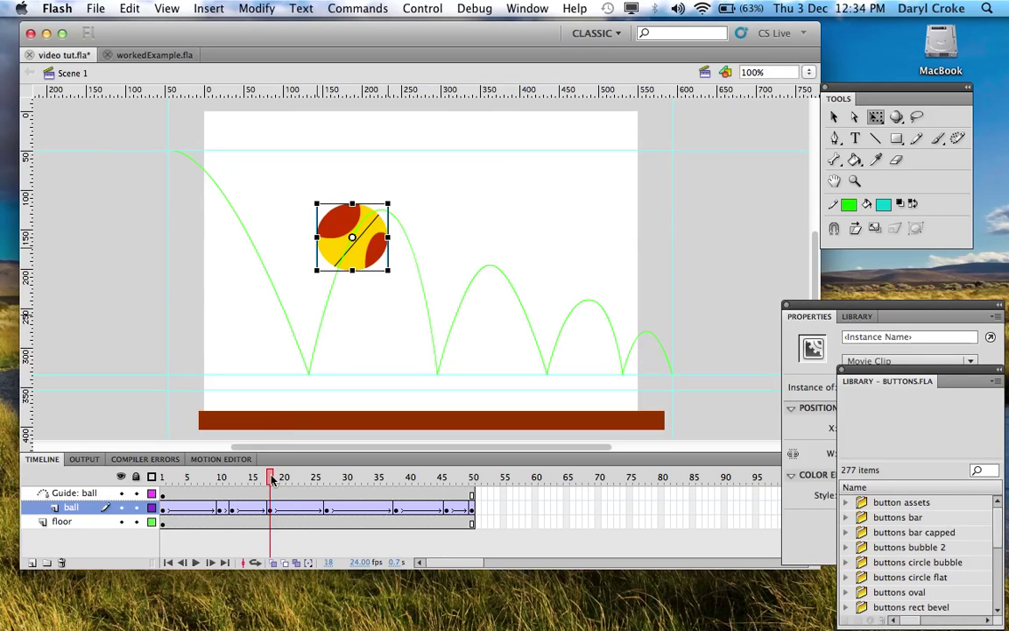
left_click_drag(272, 478, 303, 488)
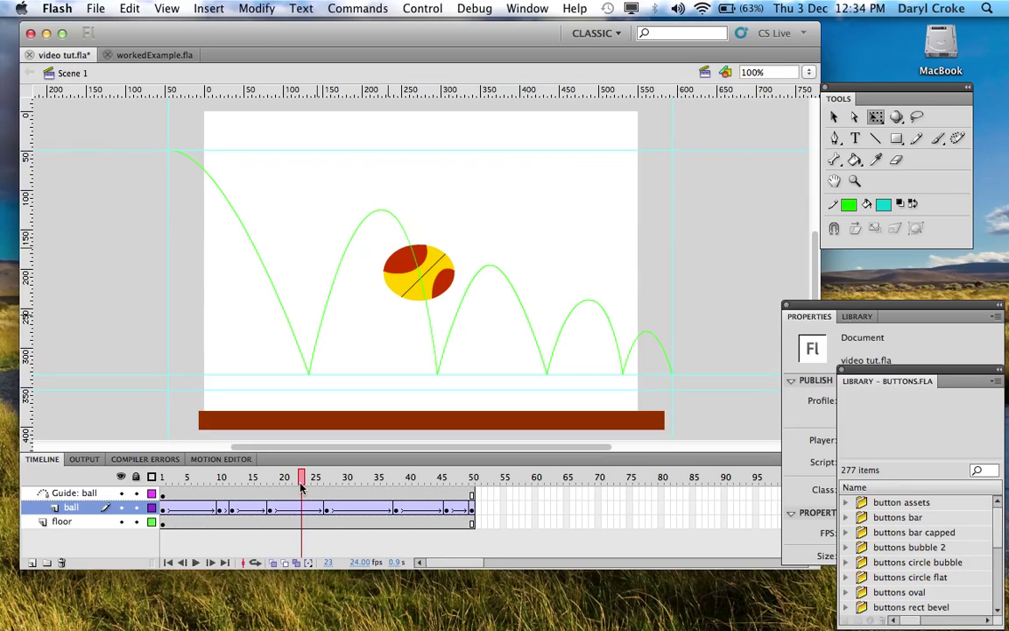
Restore the ball's round shape at frame 23 as it falls toward the second contact.
left_click(303, 510)
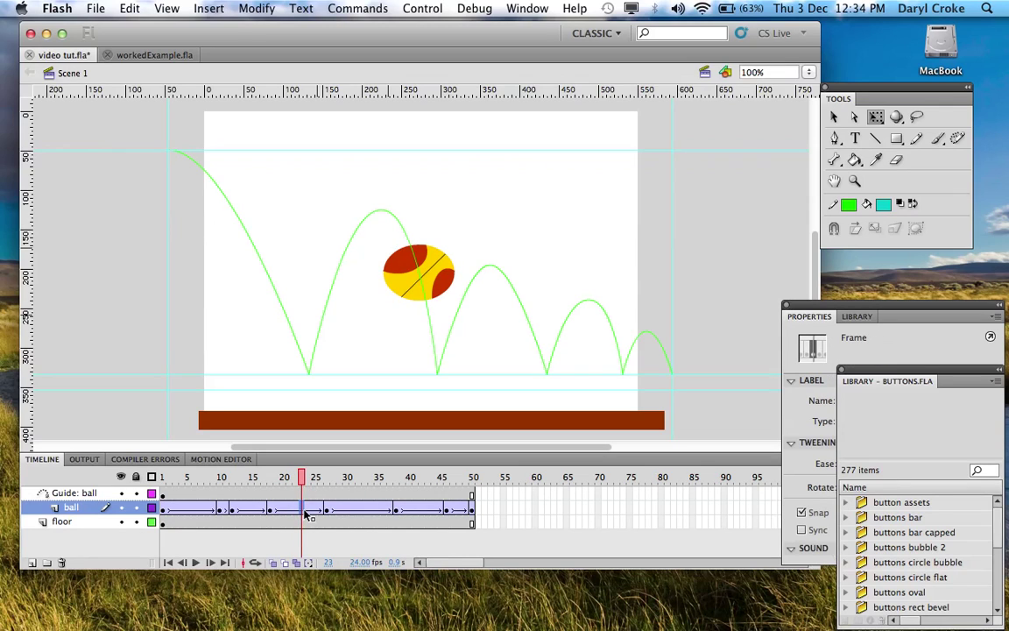
left_click(304, 511)
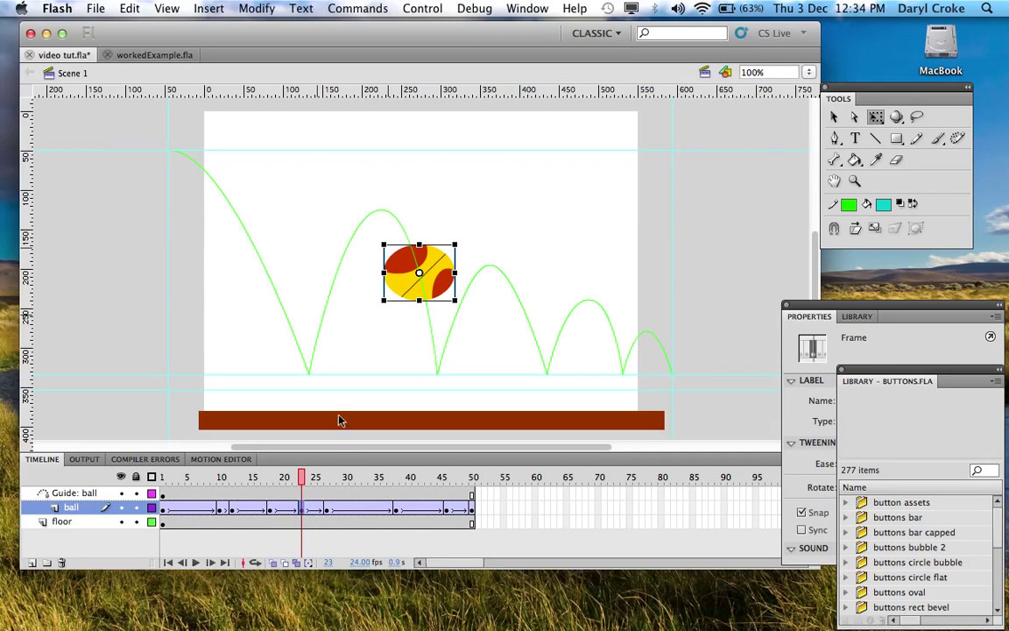
left_click_drag(419, 299, 419, 306)
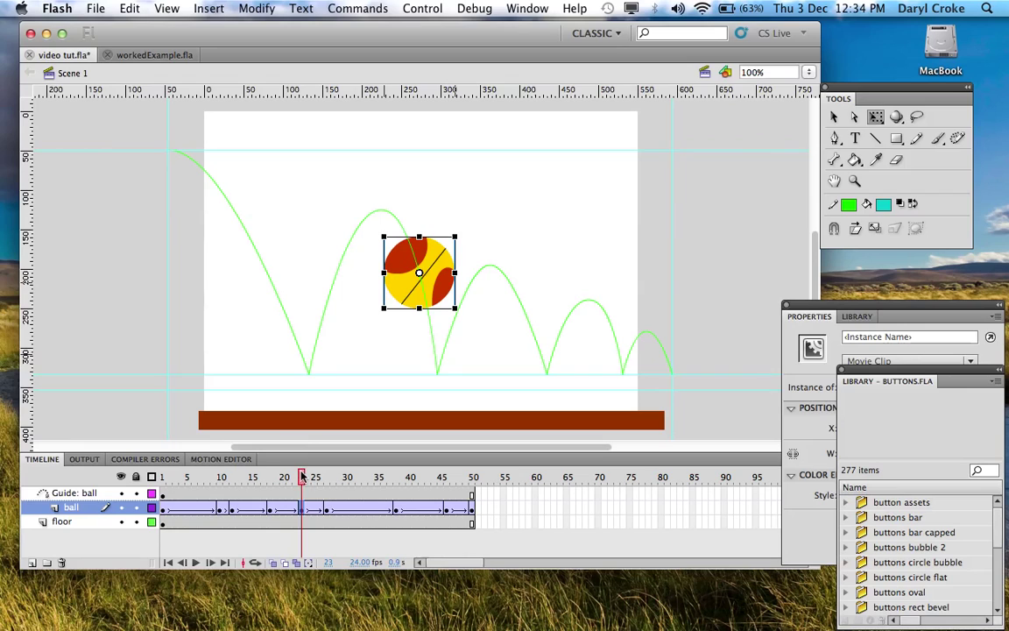
left_click_drag(302, 478, 189, 480)
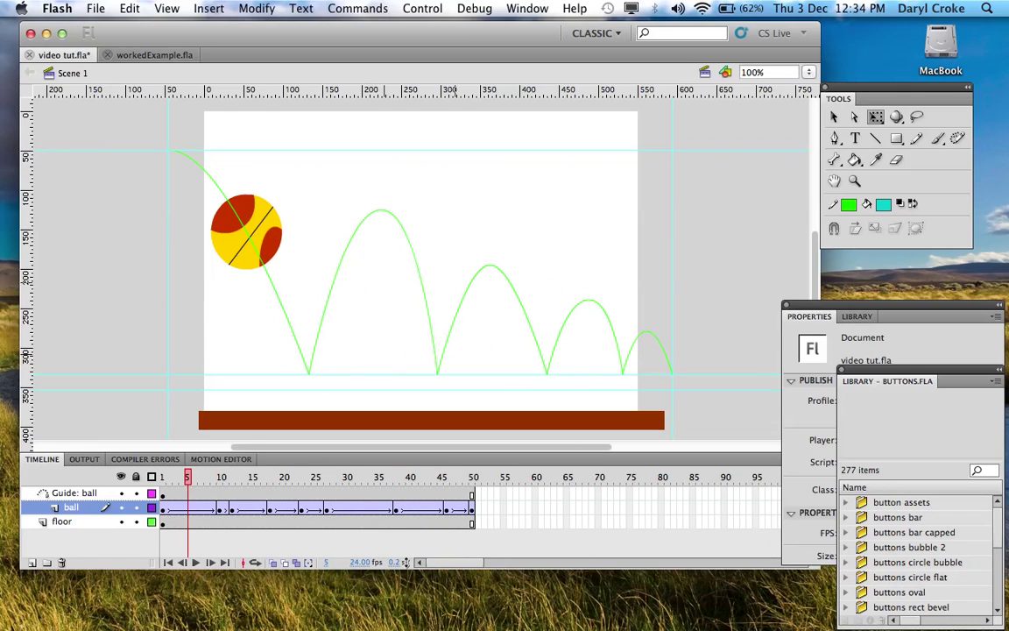
left_click_drag(188, 480, 222, 490)
left_click(222, 515)
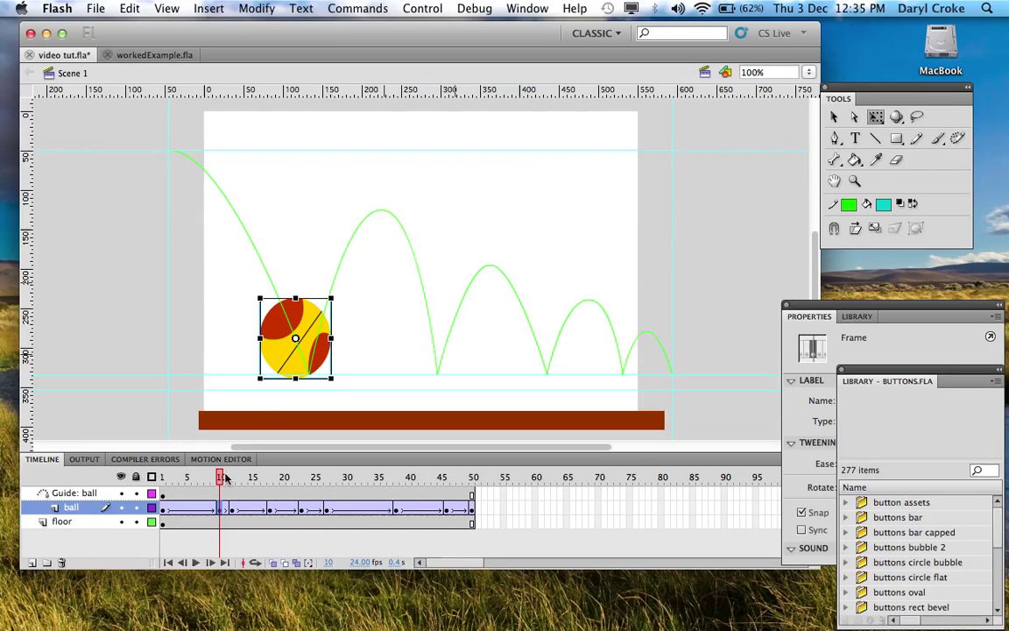
left_click(200, 431)
left_click(232, 478)
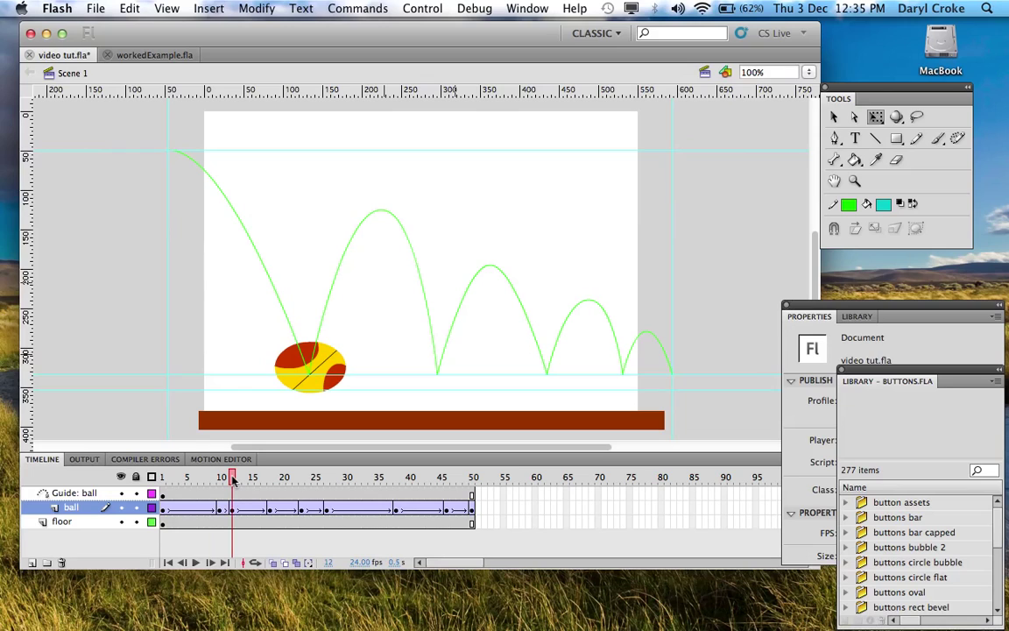